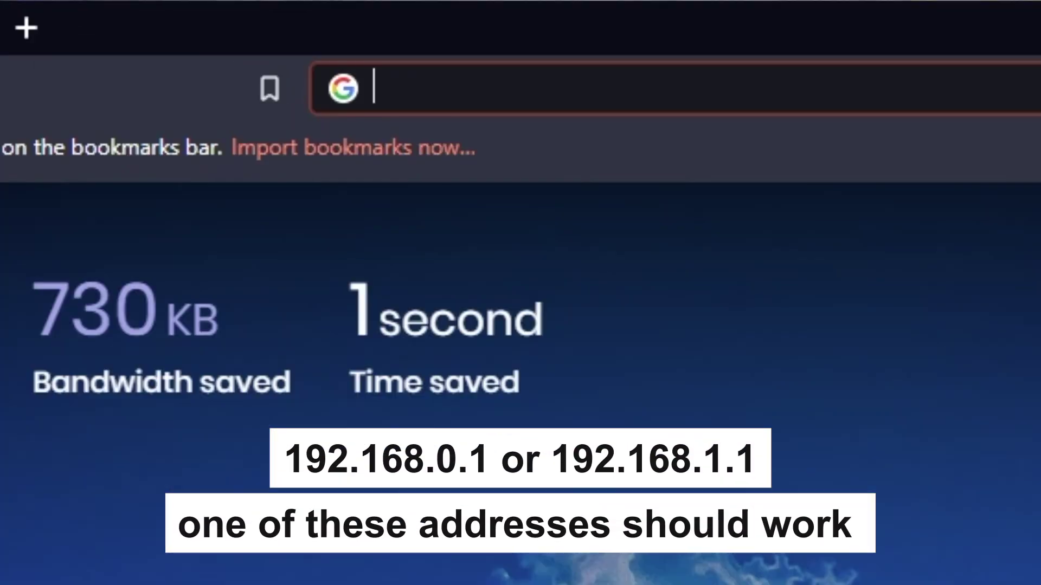
type("192.168")
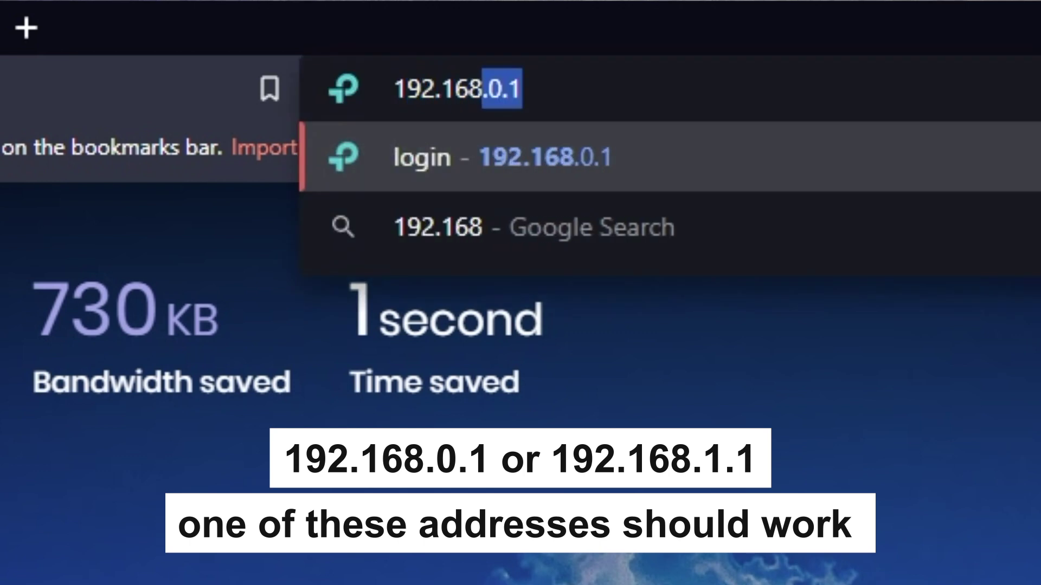
type(".1.1")
Load 192.168.0.1 in the browser to reach the TP-Link administrator password page.
key("Return")
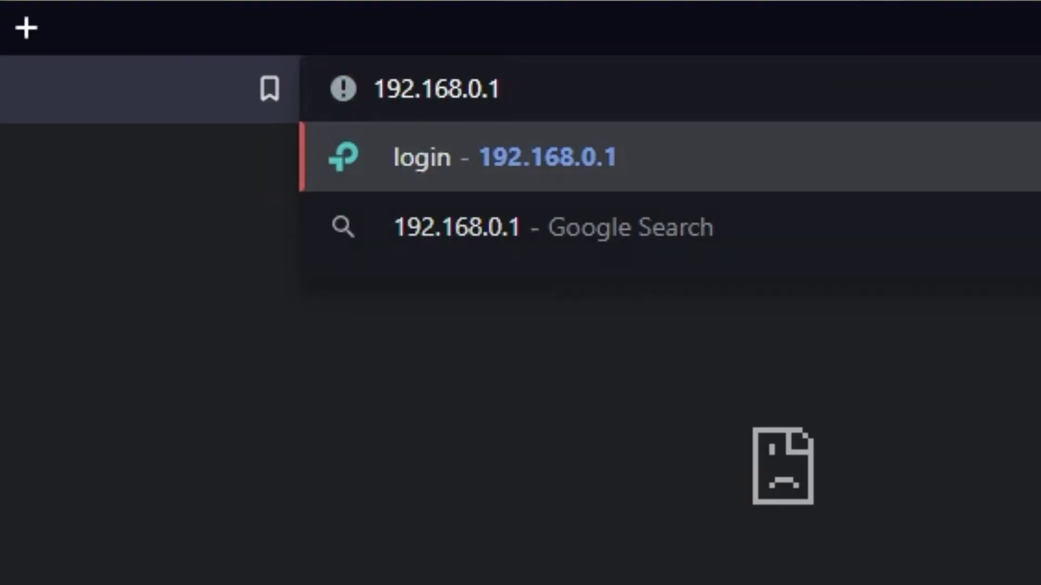
key("Return")
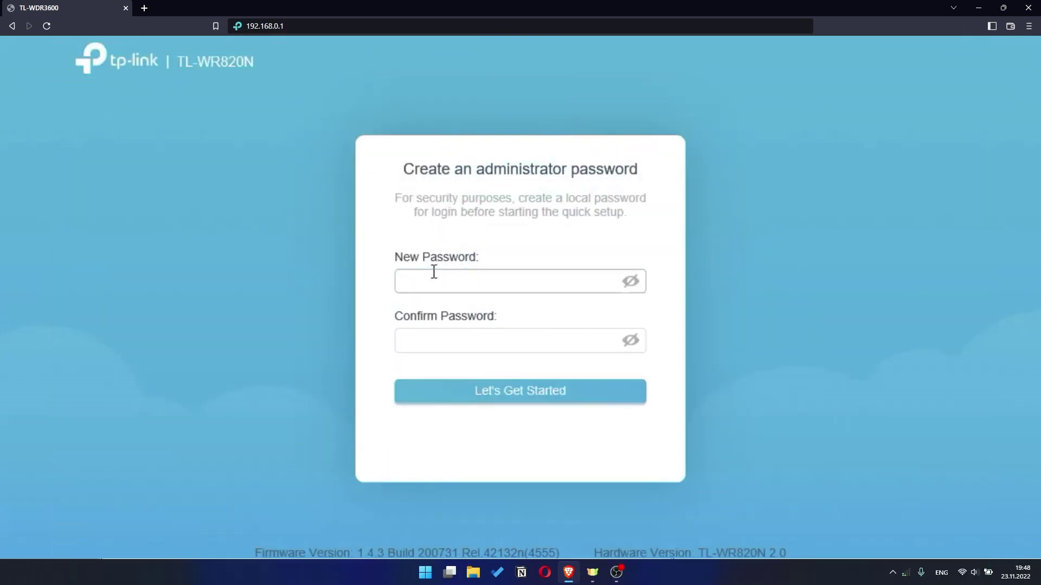
Enter a matching new administrator password twice and begin quick setup with Let's Get Started.
left_click(433, 277)
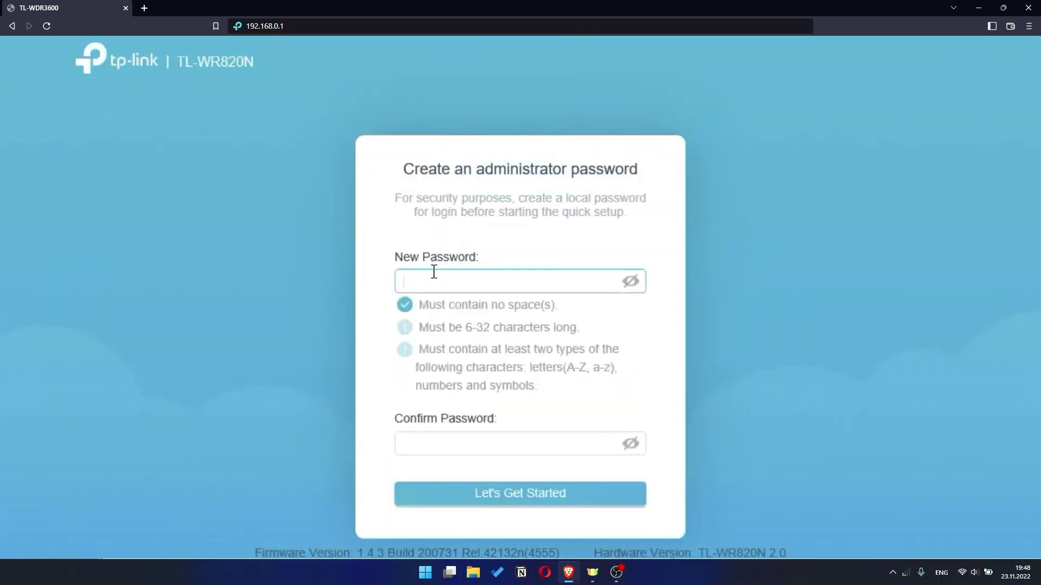
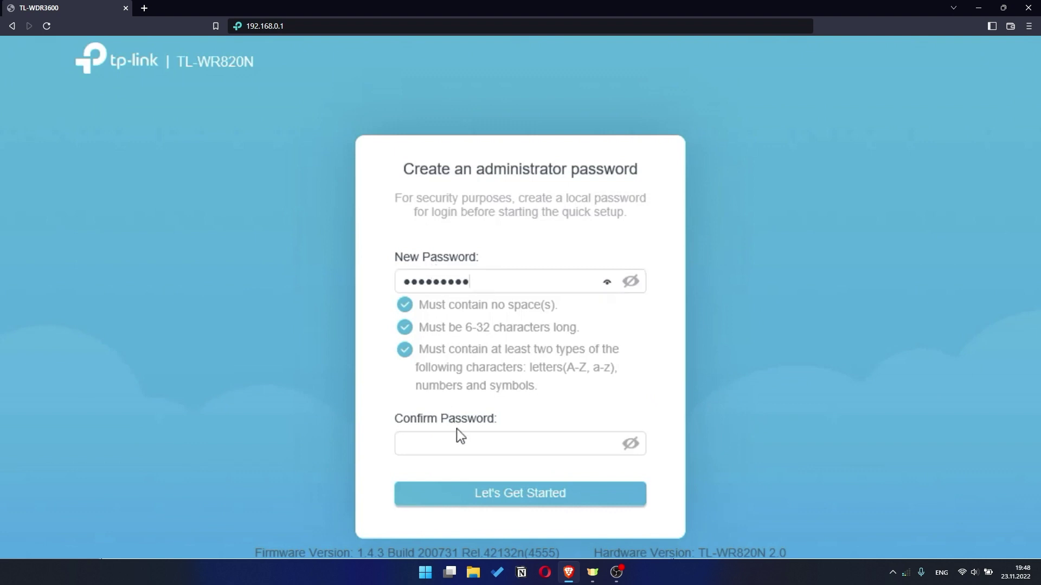
left_click(442, 446)
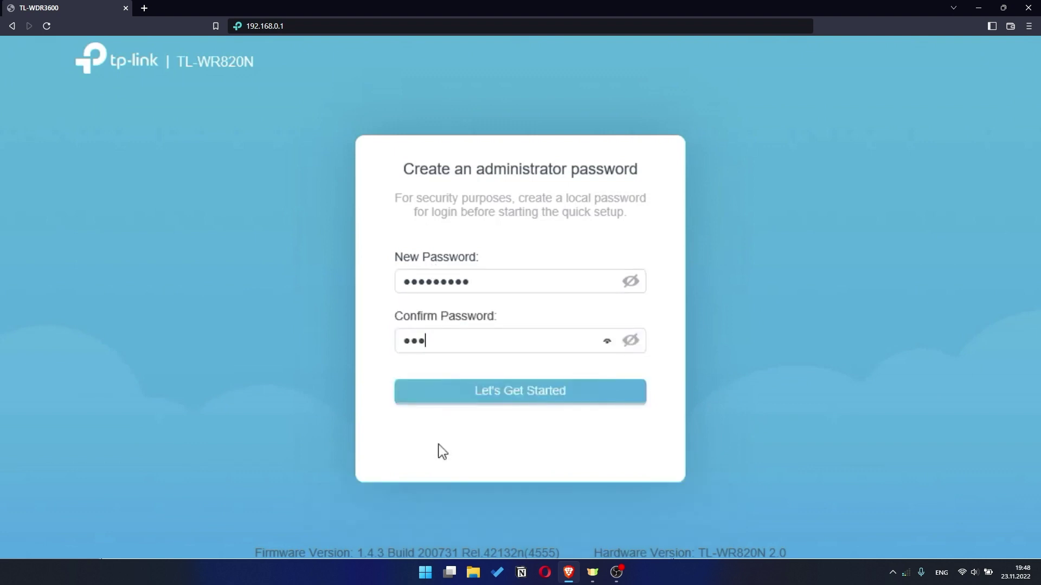
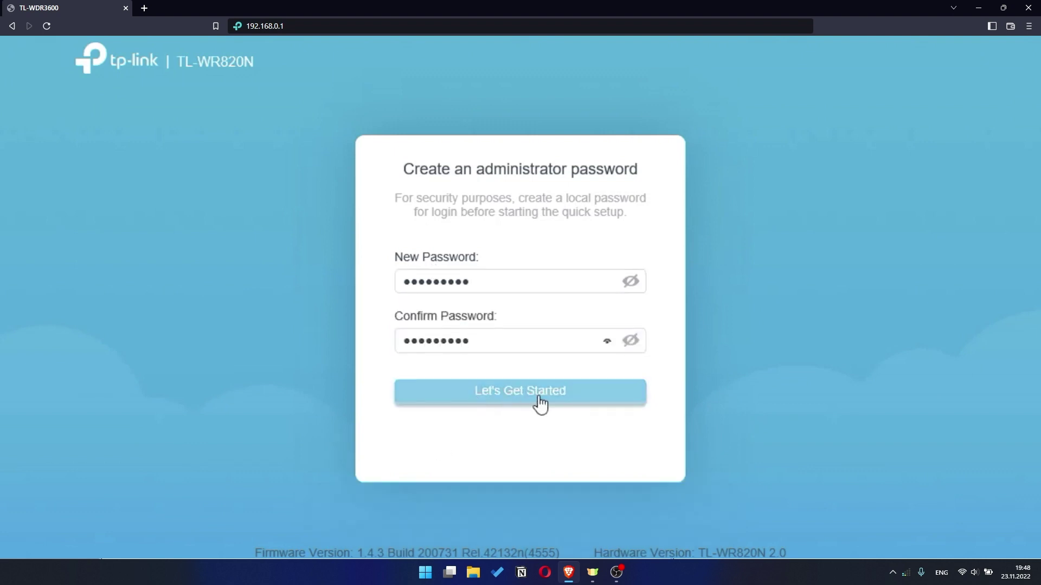
left_click(538, 398)
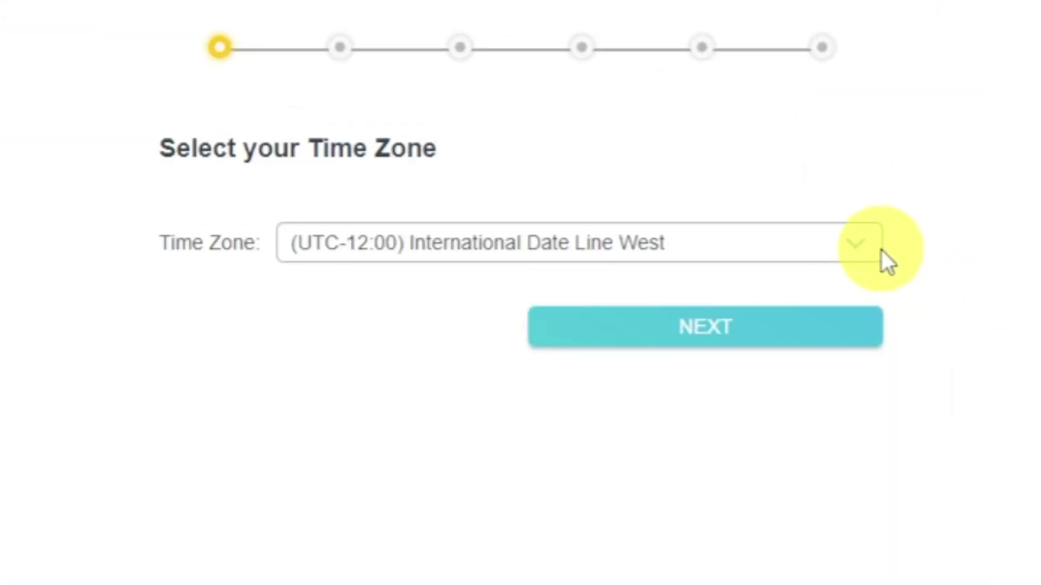
Leave the time zone at its default and continue past the time zone step.
left_click(877, 253)
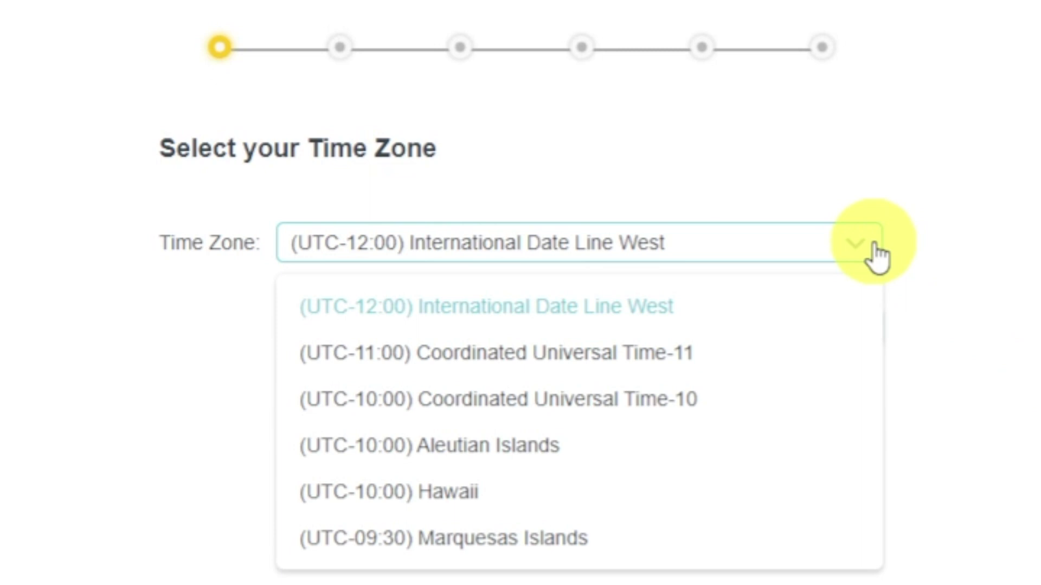
left_click(876, 254)
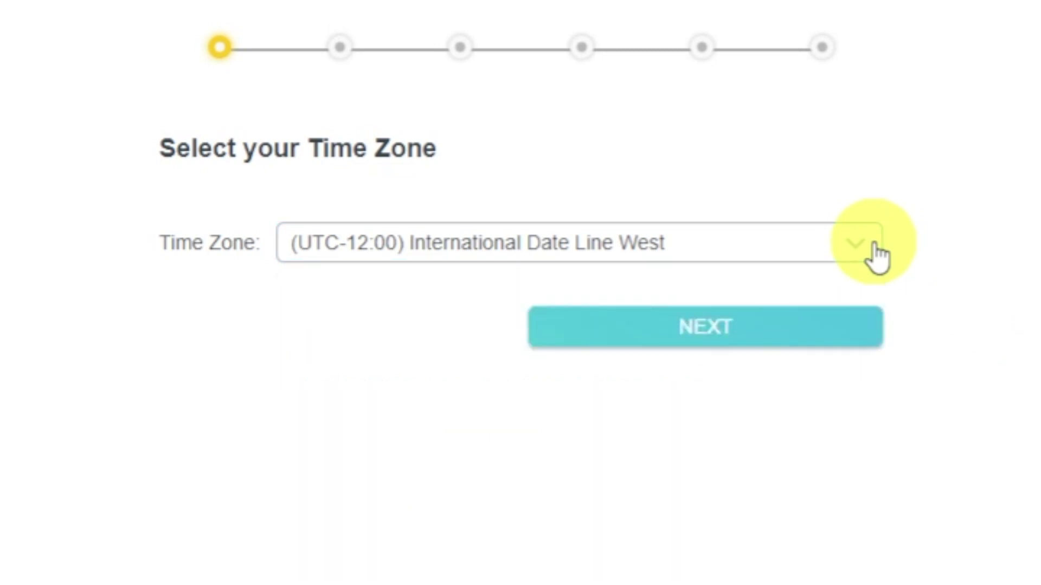
left_click(843, 337)
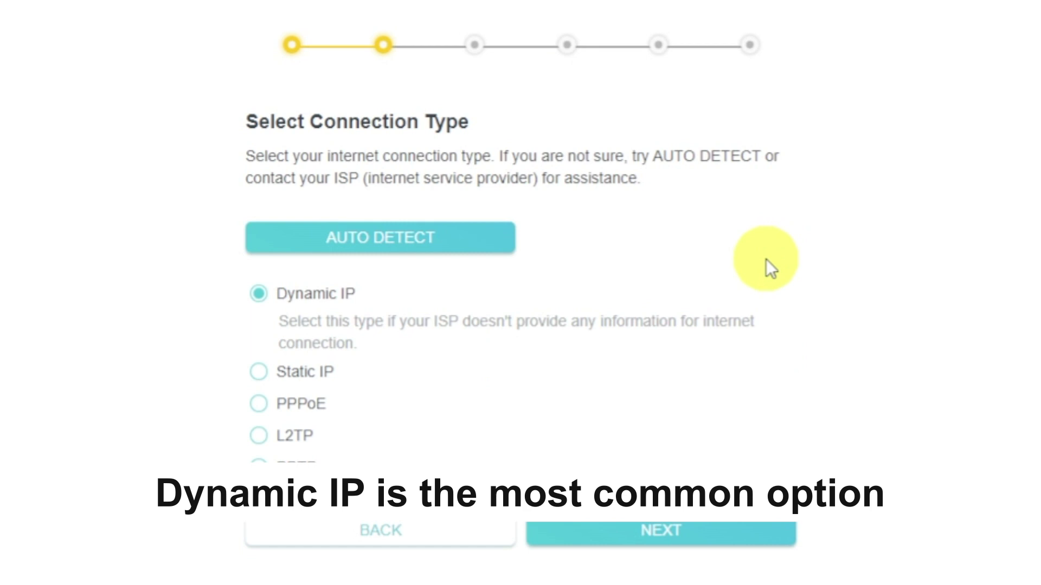
Auto-detect the internet connection and choose Dynamic IP as the connection type.
left_click(473, 237)
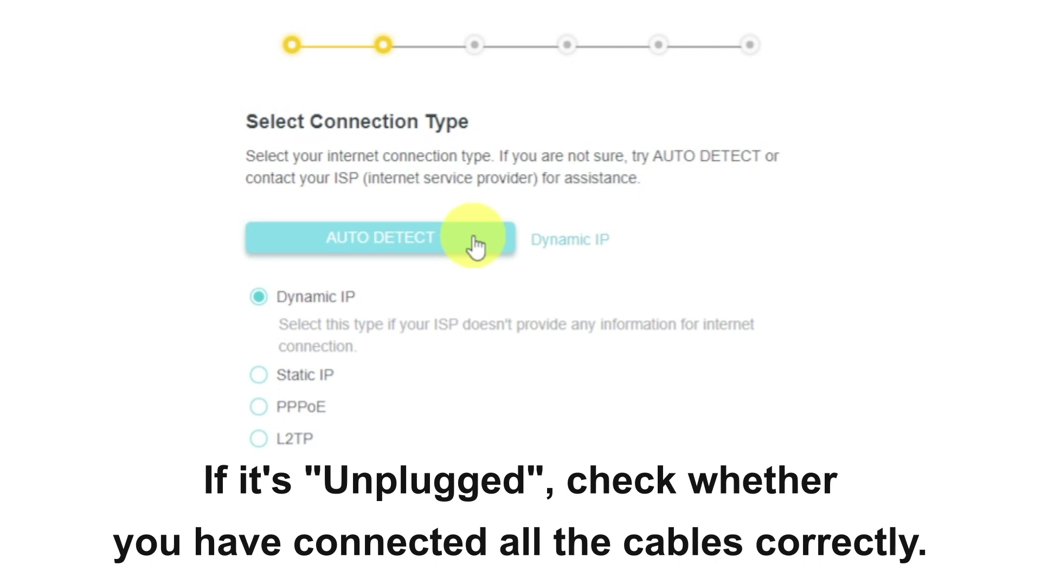
left_click(258, 298)
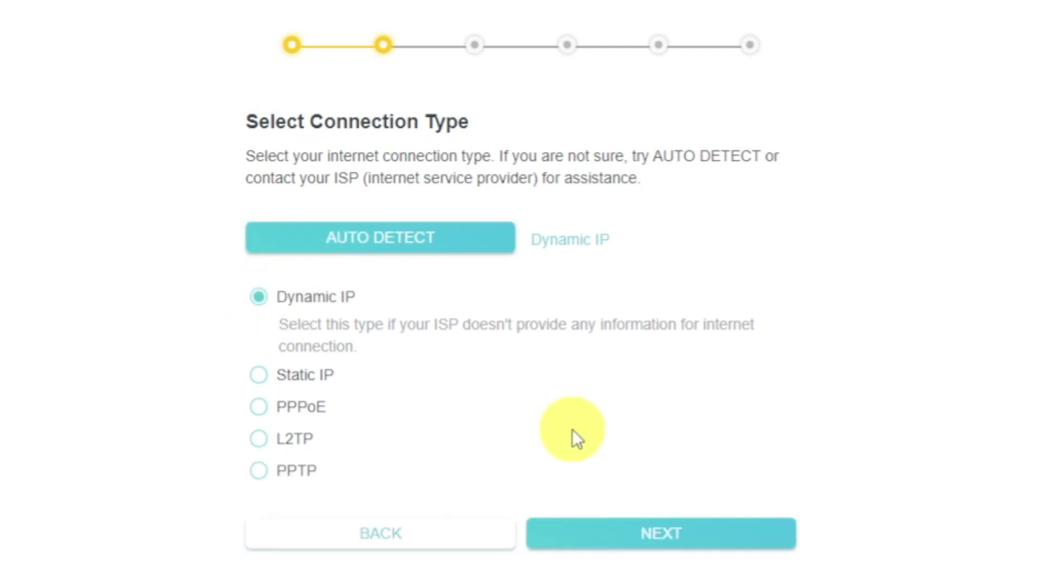
left_click(723, 545)
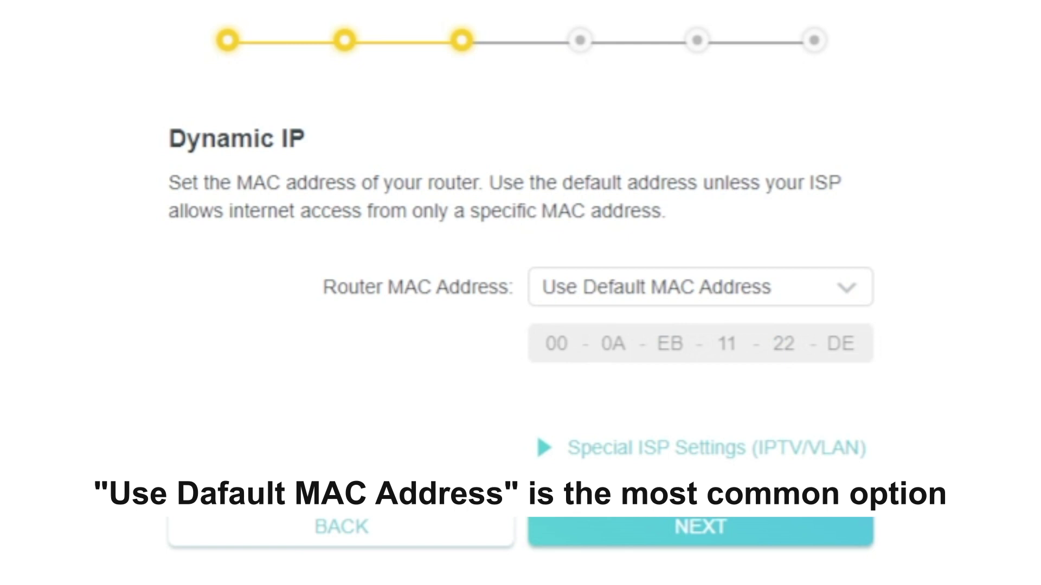
Keep Router MAC Address set to Use Default MAC Address and continue.
left_click(862, 303)
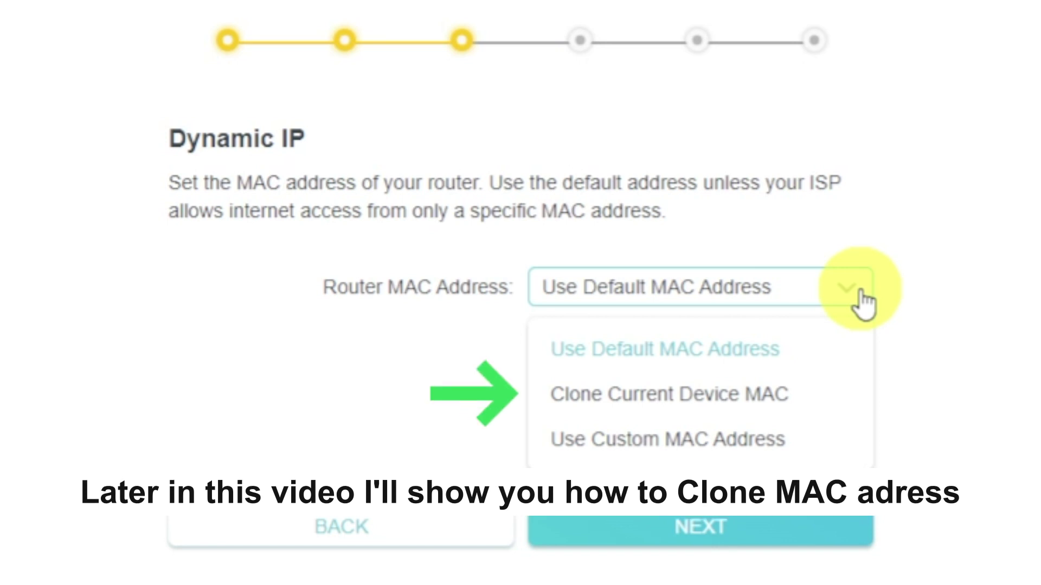
left_click(861, 303)
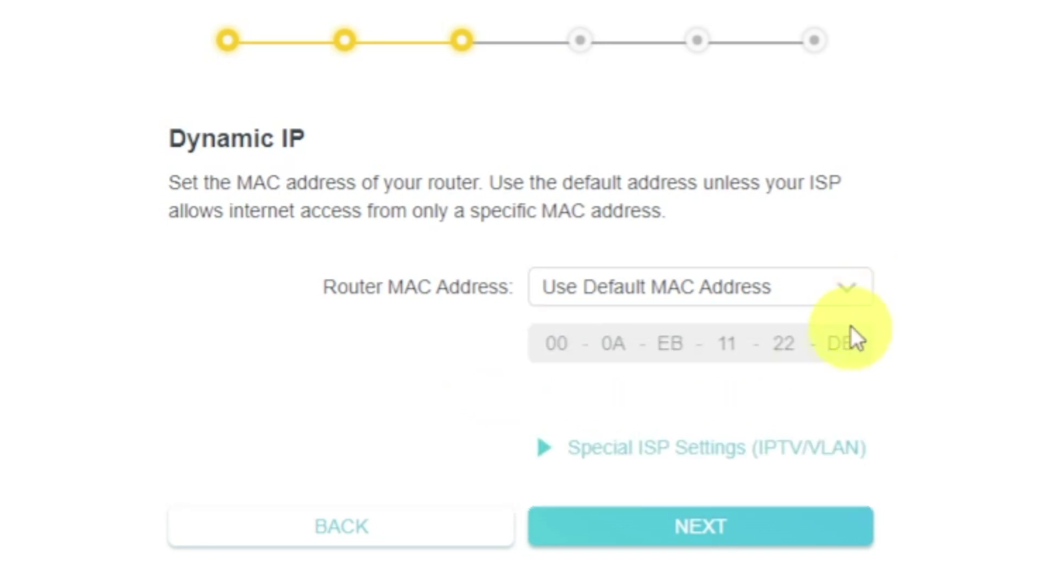
left_click(817, 521)
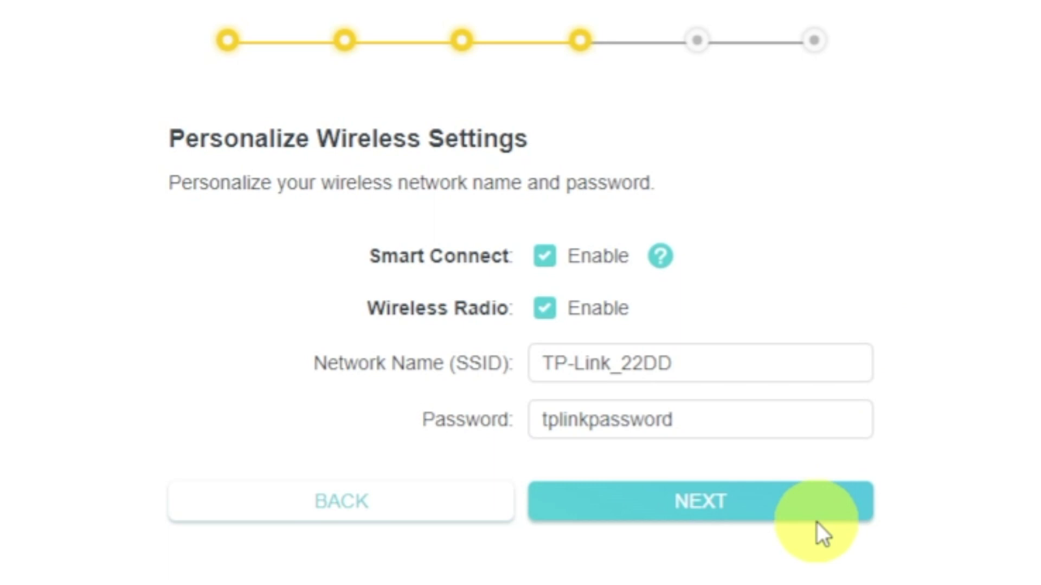
Keep wireless enabled with network name TP-Link_22DD and its default password, and continue.
left_click(561, 309)
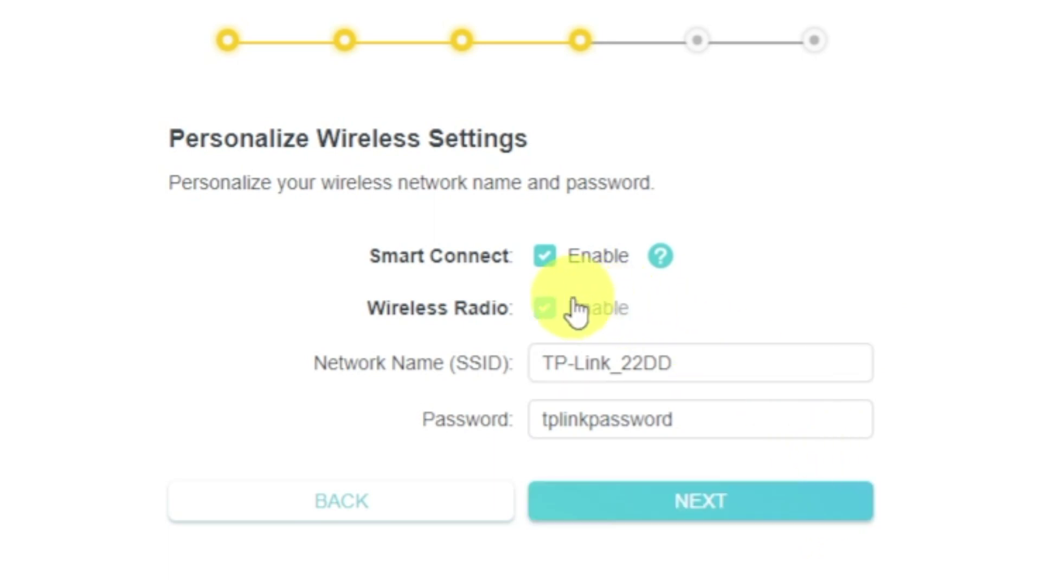
left_click(545, 309)
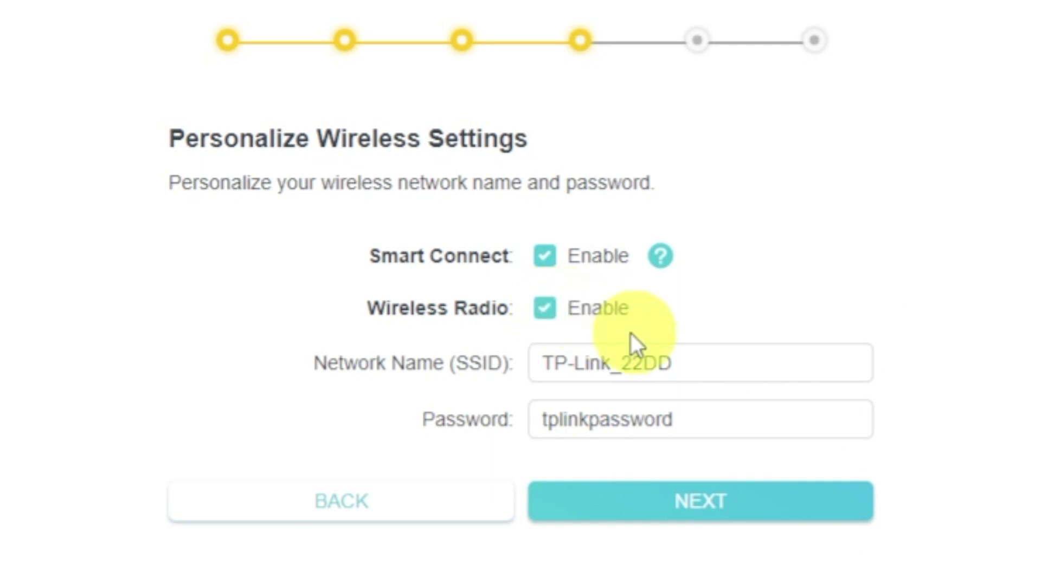
left_click(745, 367)
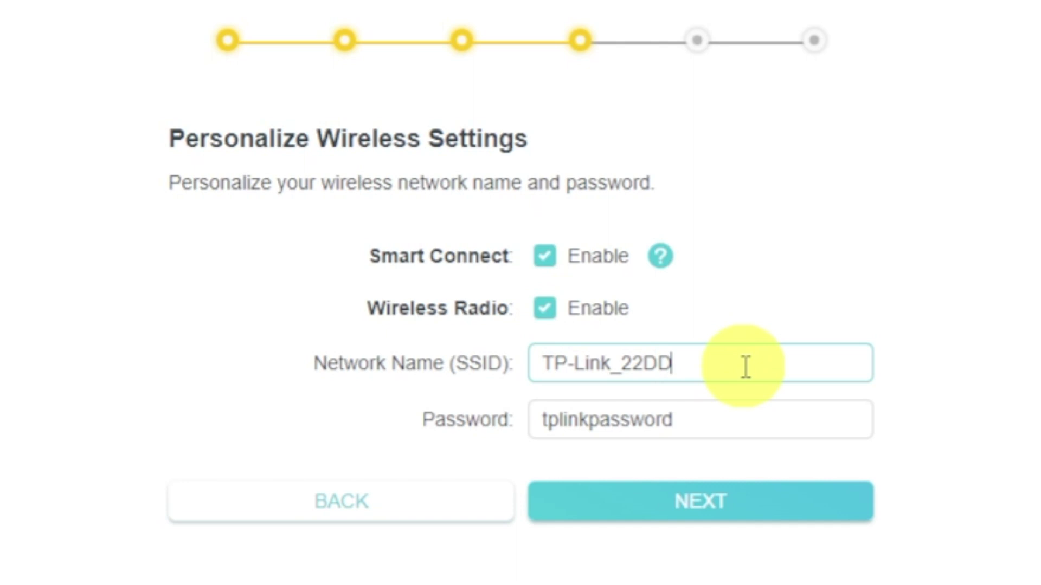
left_click(738, 416)
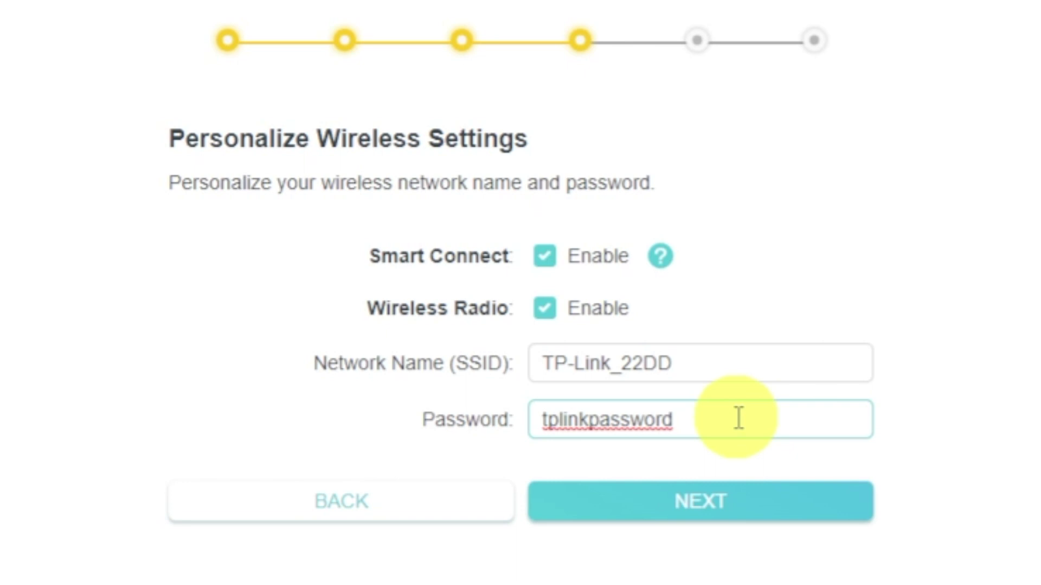
left_click(742, 511)
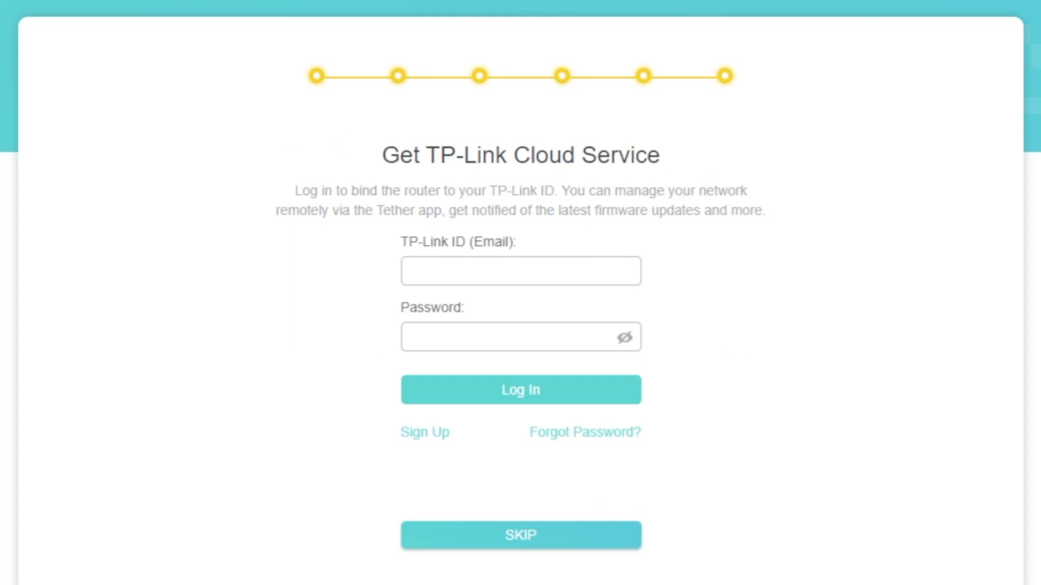
Skip the cloud account, apply the setup summary, and skip the No Internet Connection notice.
left_click(519, 538)
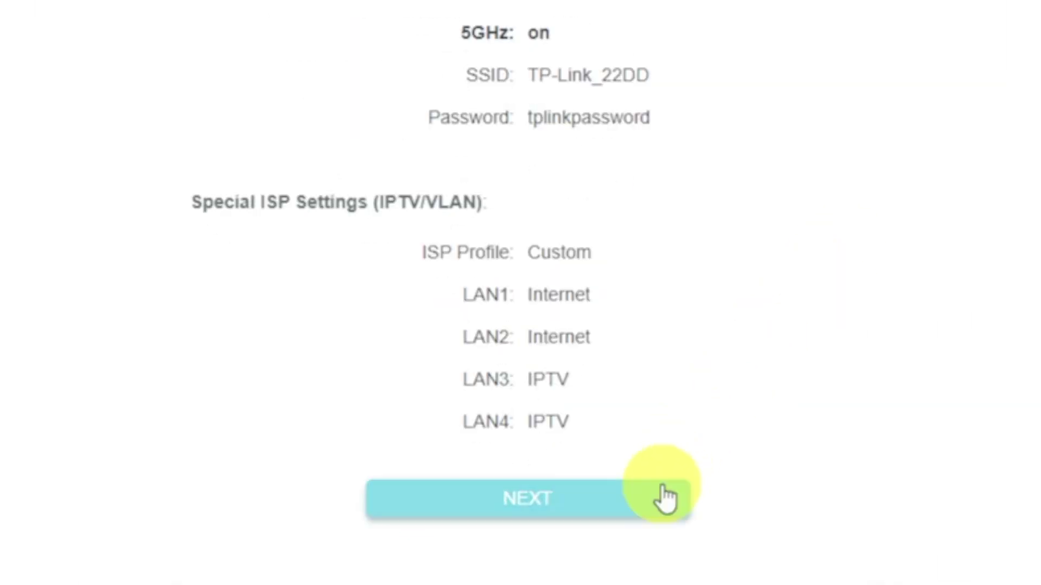
left_click(659, 498)
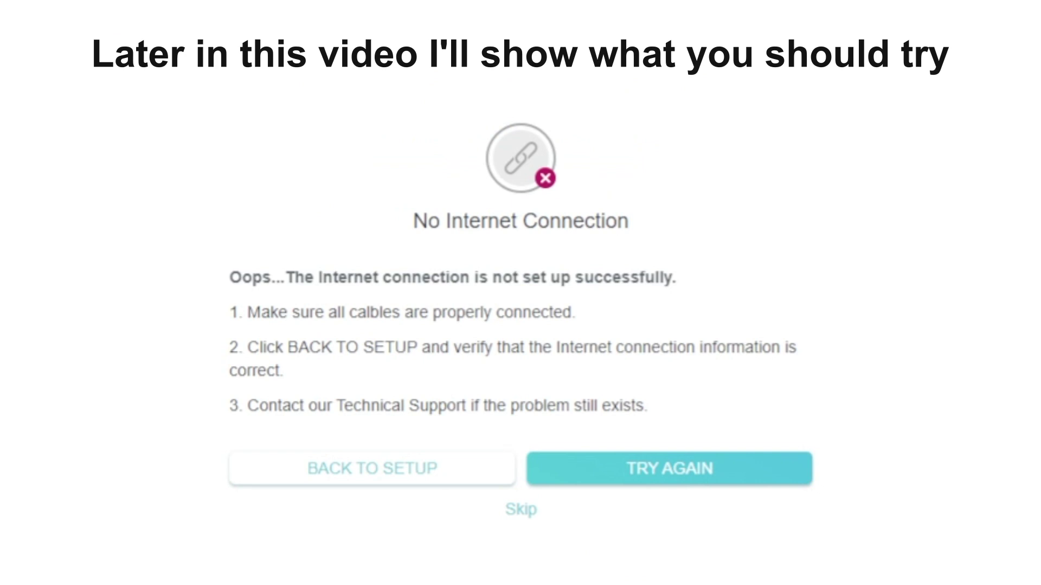
left_click(529, 514)
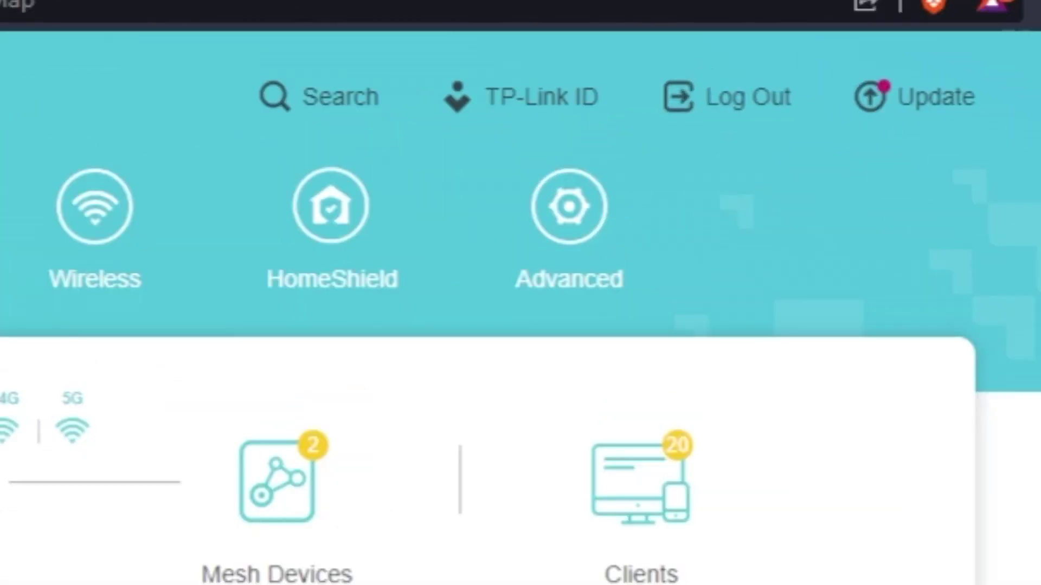
Reboot the router from Advanced > System > Reboot.
left_click(557, 298)
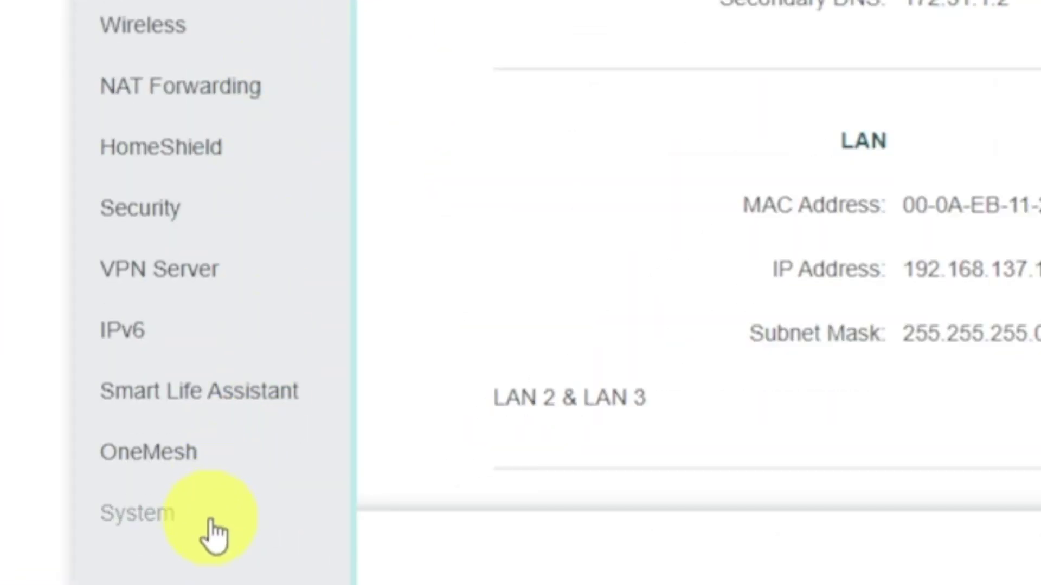
left_click(205, 517)
left_click(253, 513)
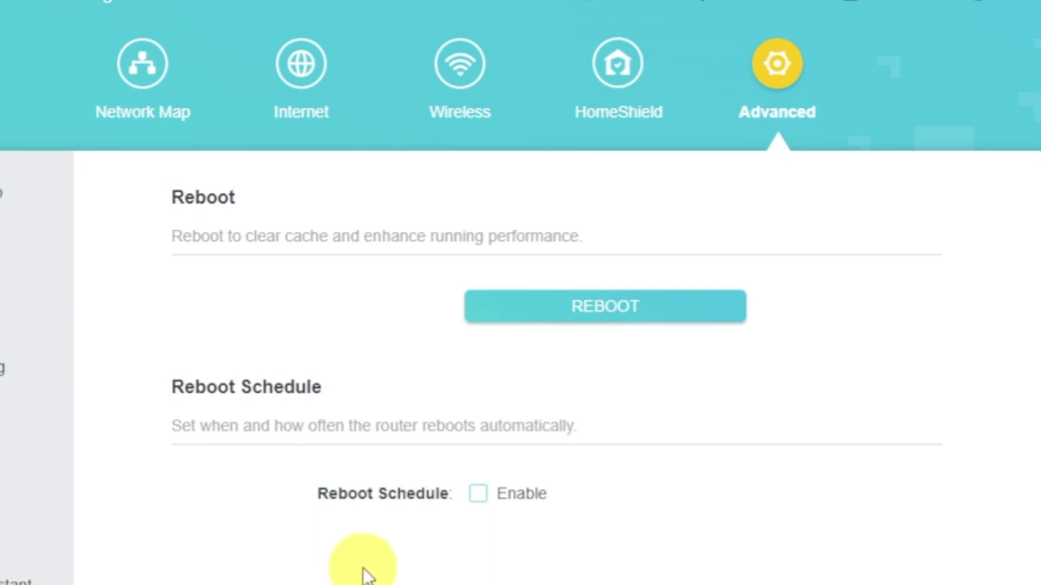
left_click(562, 316)
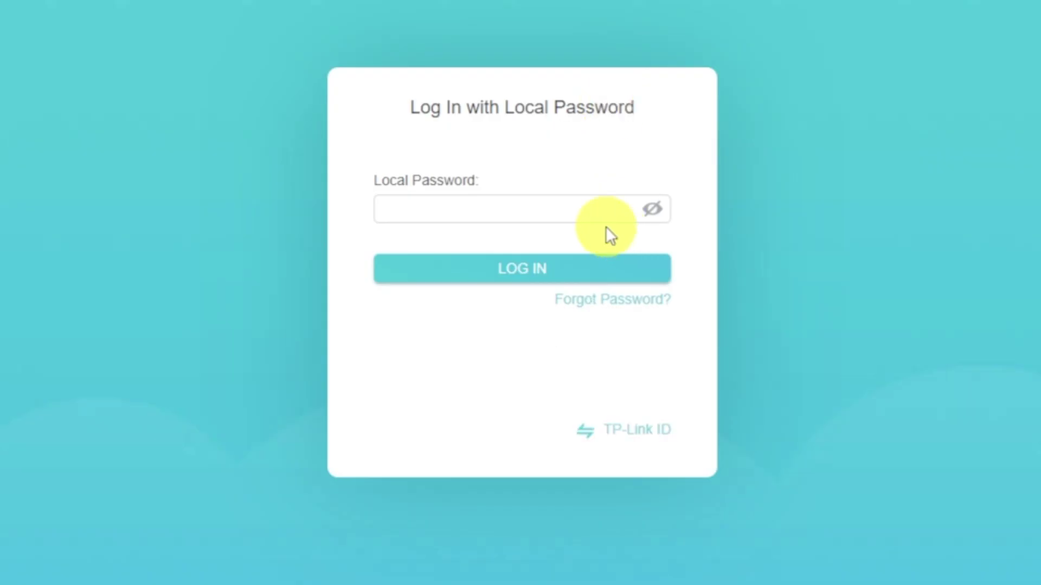
Log in with the local password and save Internet's Router MAC Address as Clone Current Device MAC.
left_click(573, 213)
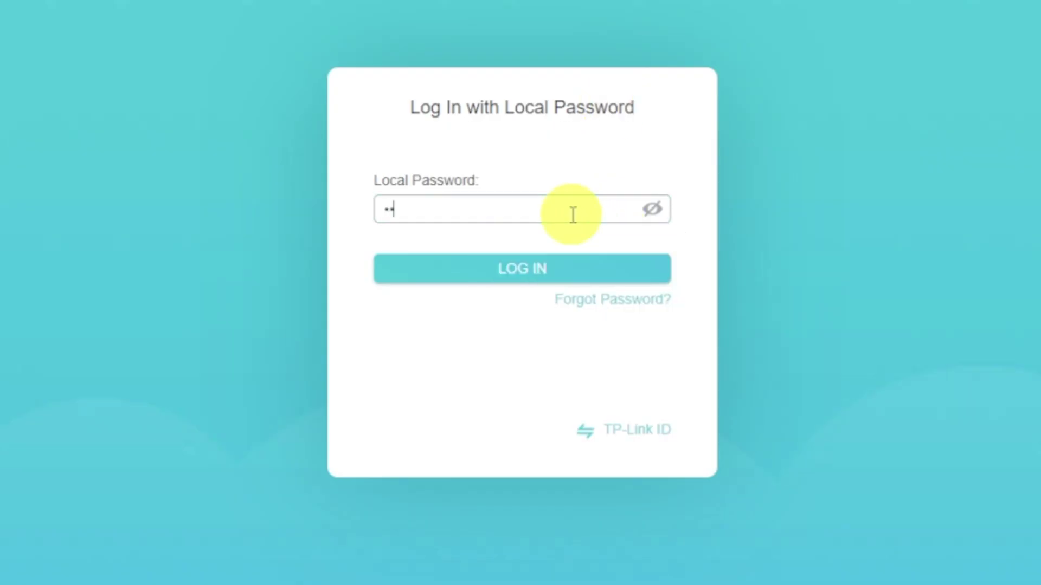
left_click(546, 267)
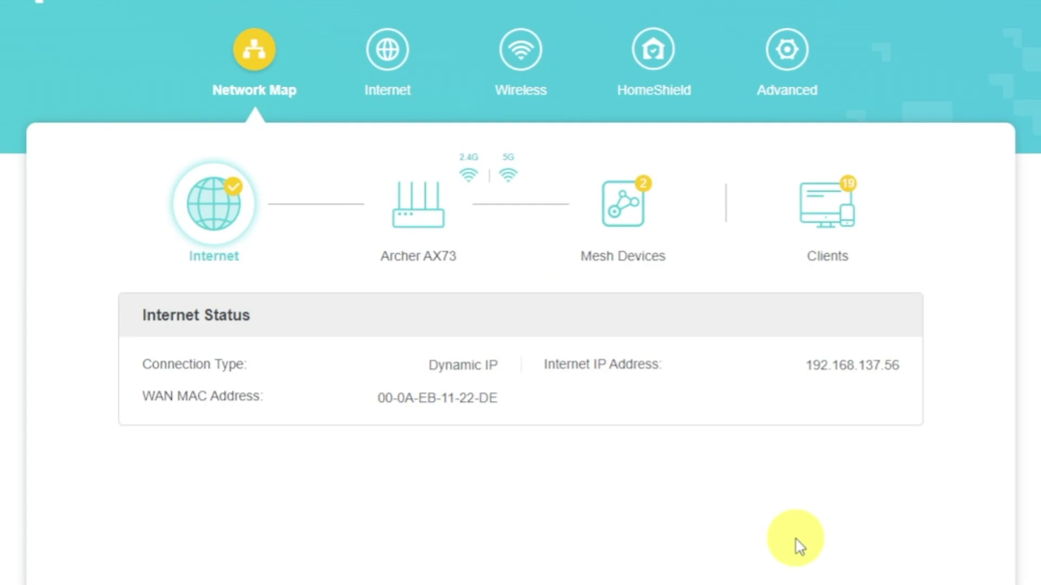
left_click(403, 76)
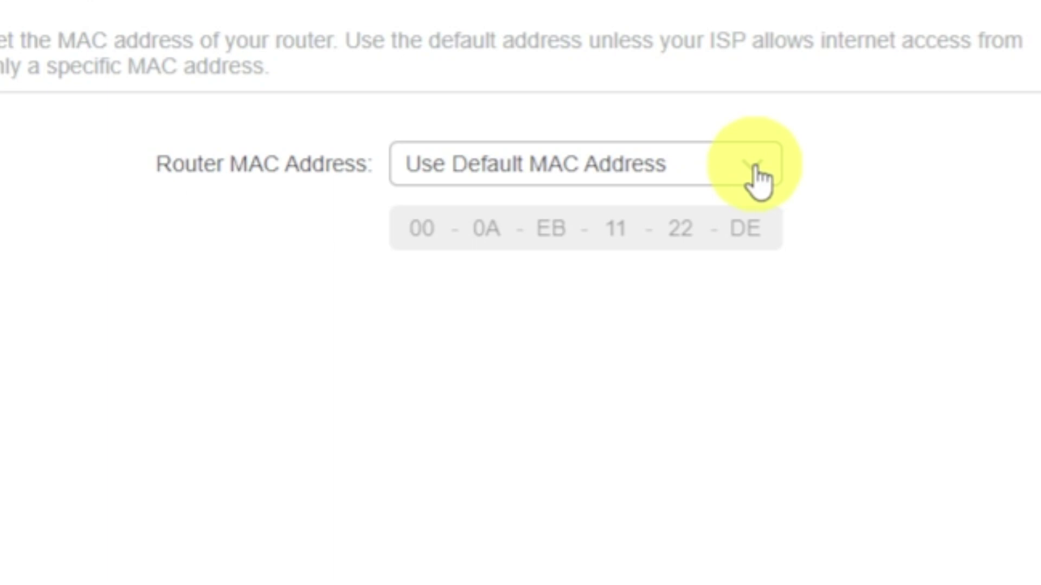
left_click(758, 179)
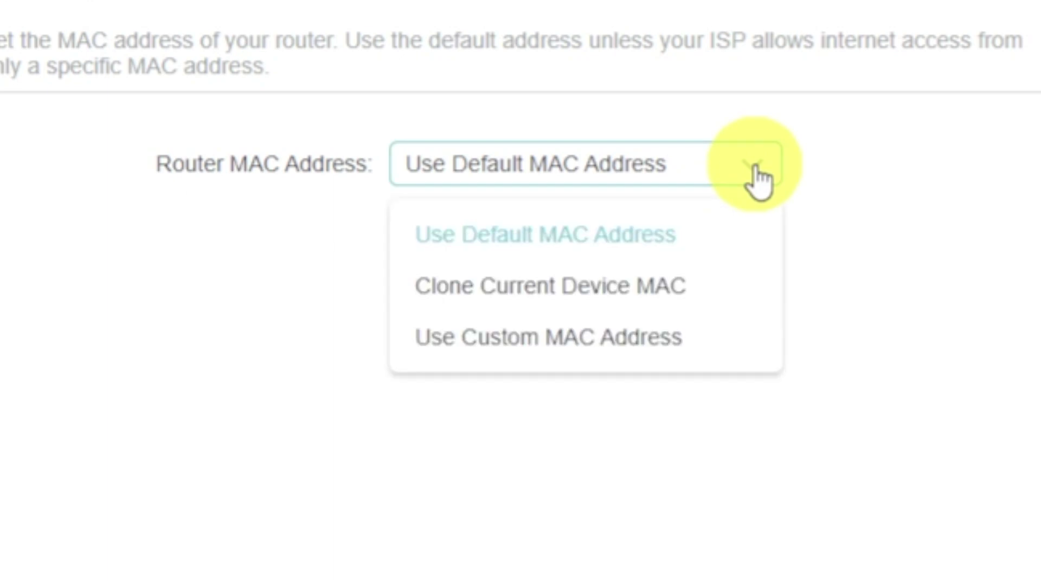
left_click(659, 285)
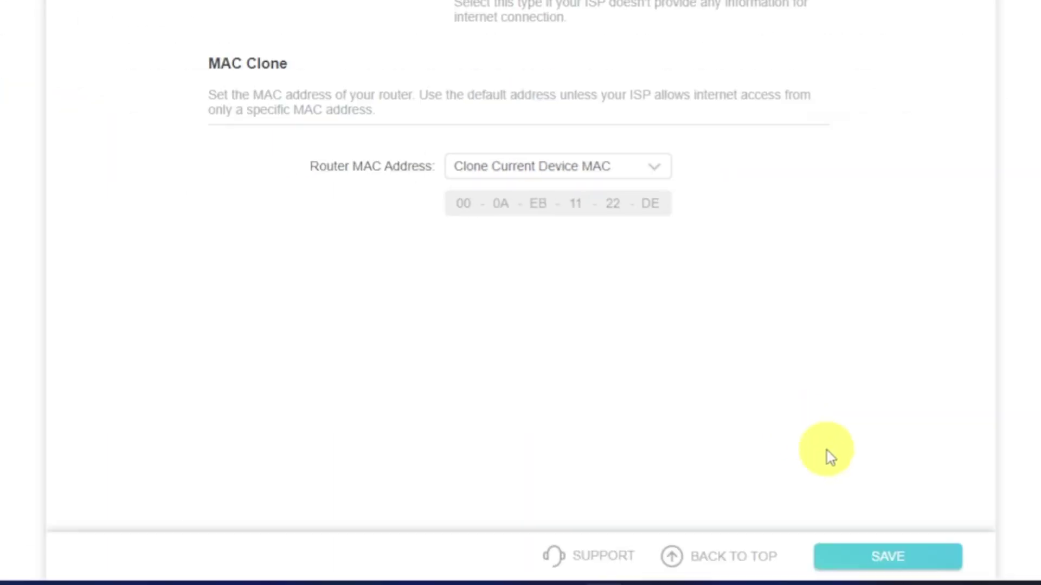
left_click(891, 557)
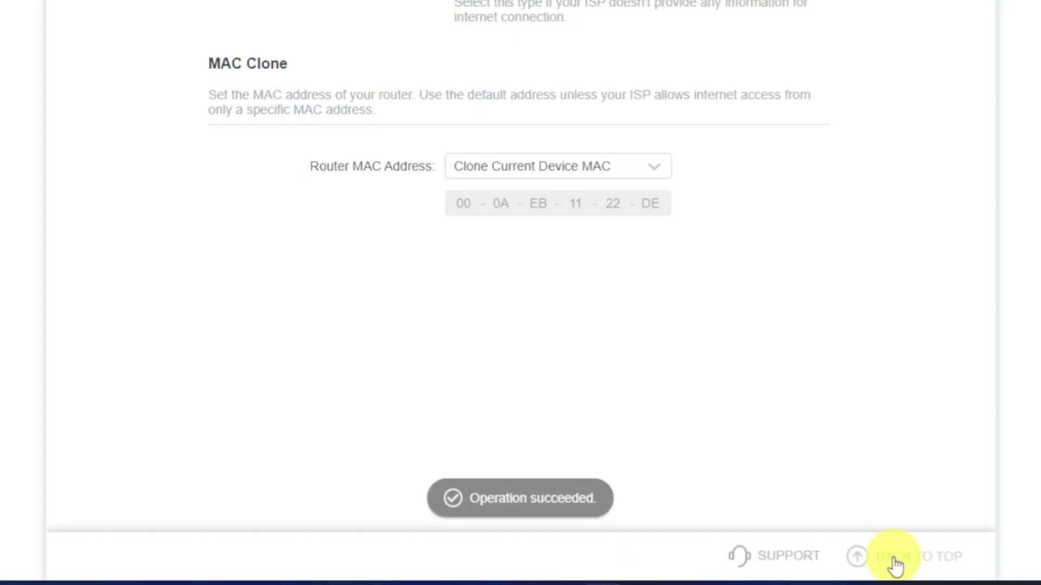
Start a second router reboot from Advanced > System > Reboot.
left_click(894, 565)
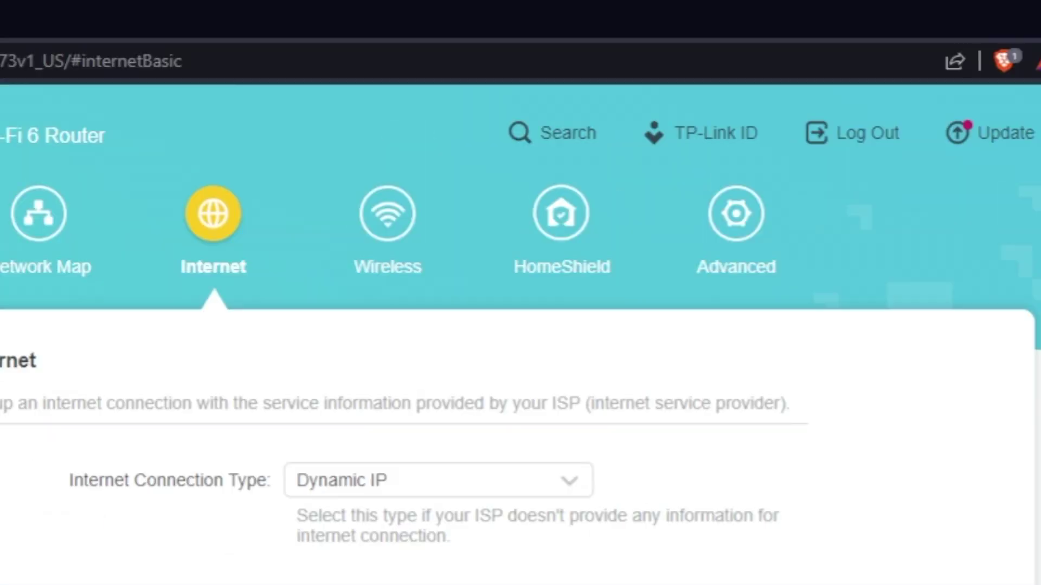
left_click(771, 237)
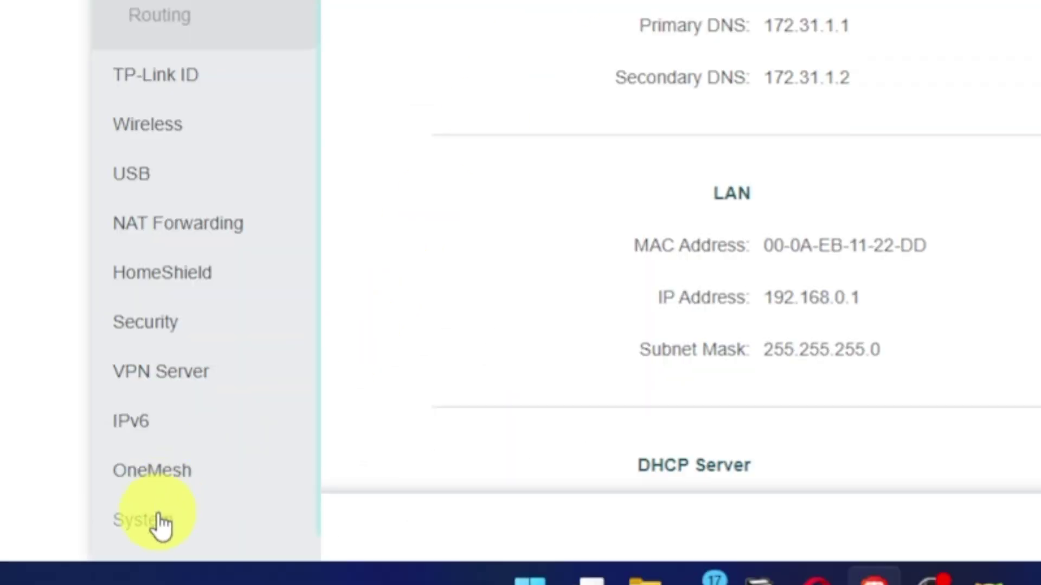
left_click(156, 520)
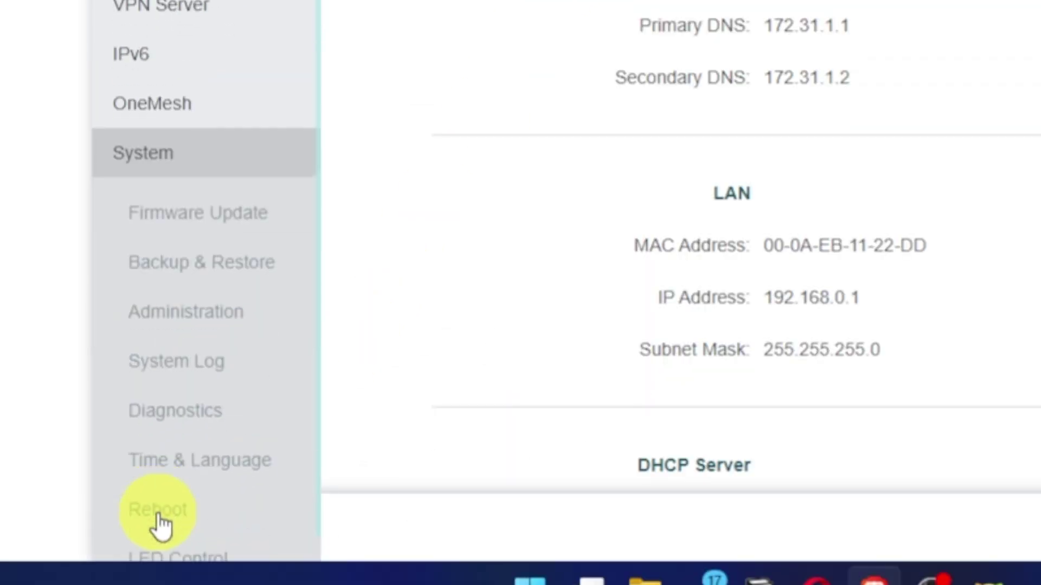
left_click(185, 516)
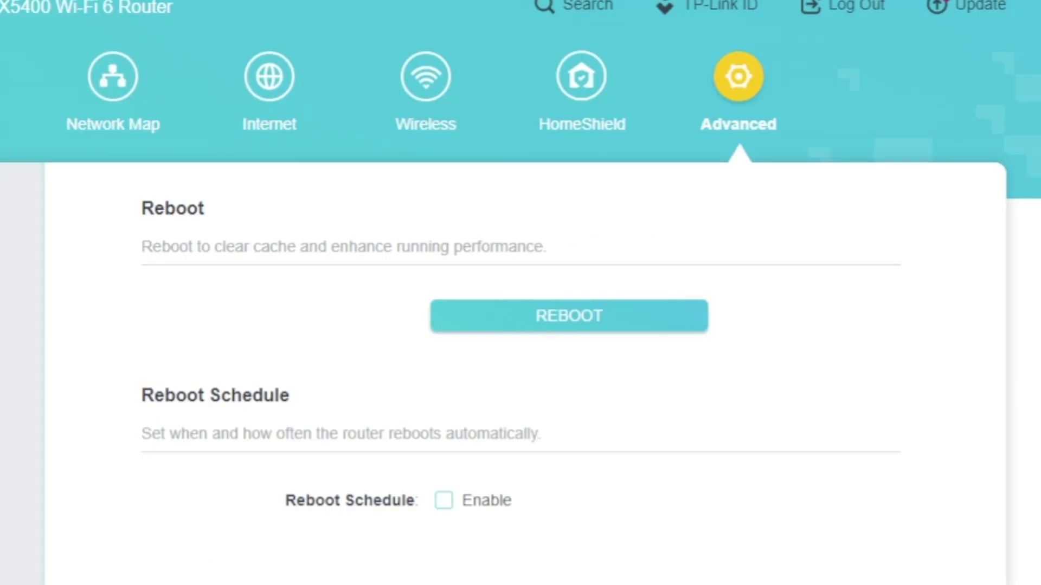
left_click(495, 322)
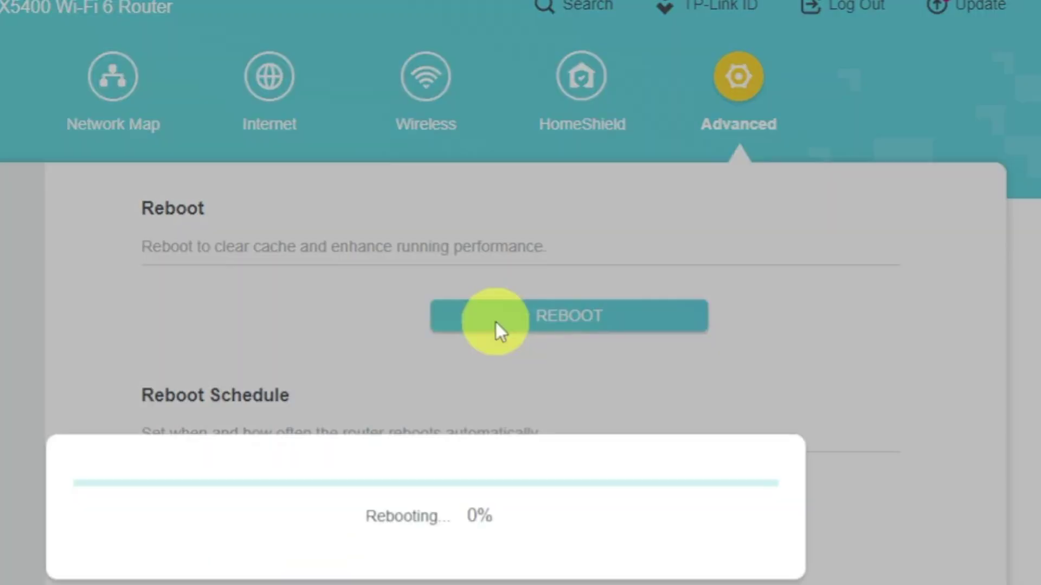